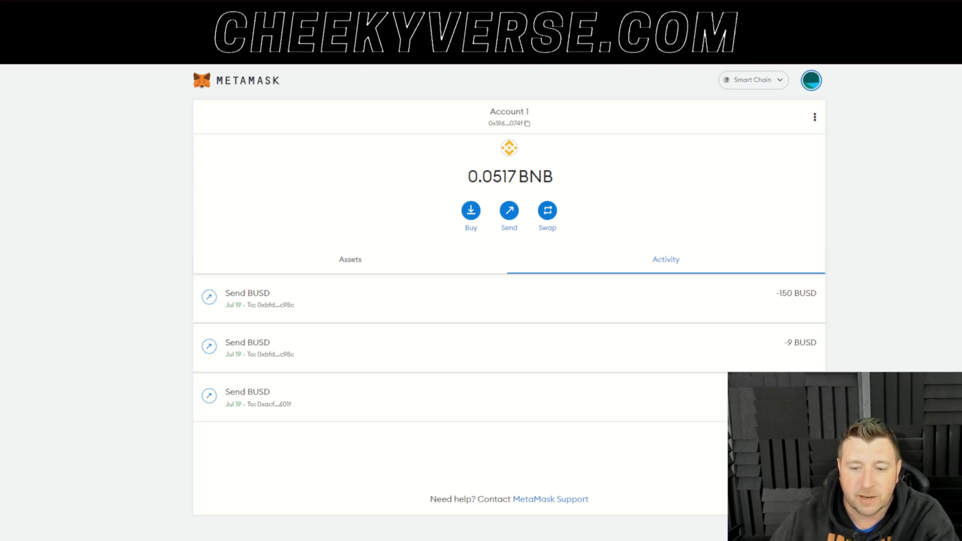
# Step: Start a new custom MetaMask network named Findora
pyautogui.click(761, 81)
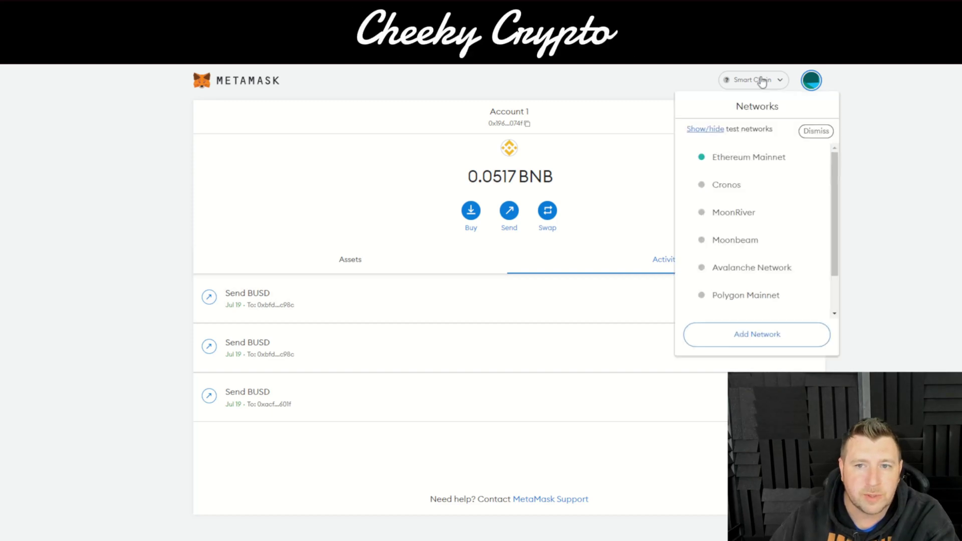
pyautogui.click(762, 334)
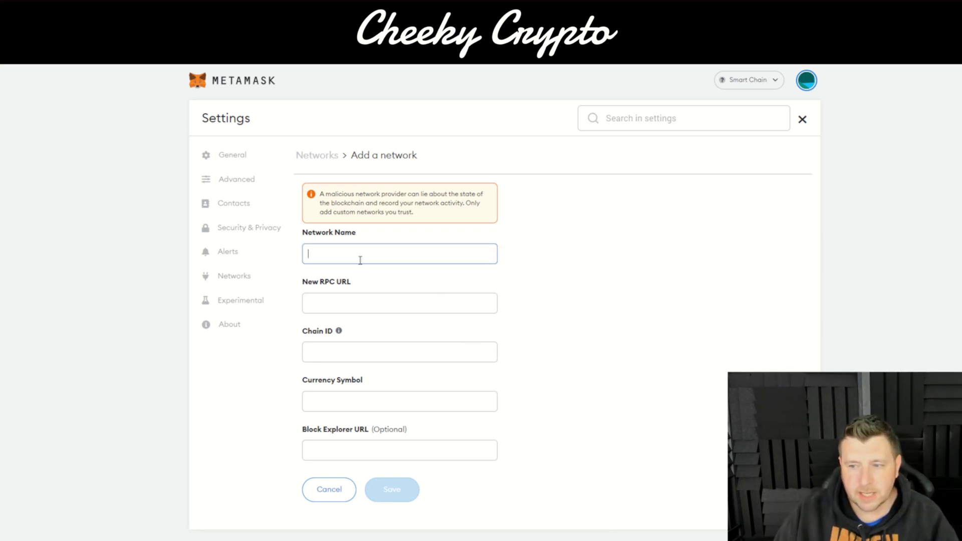
pyautogui.write('Findora')
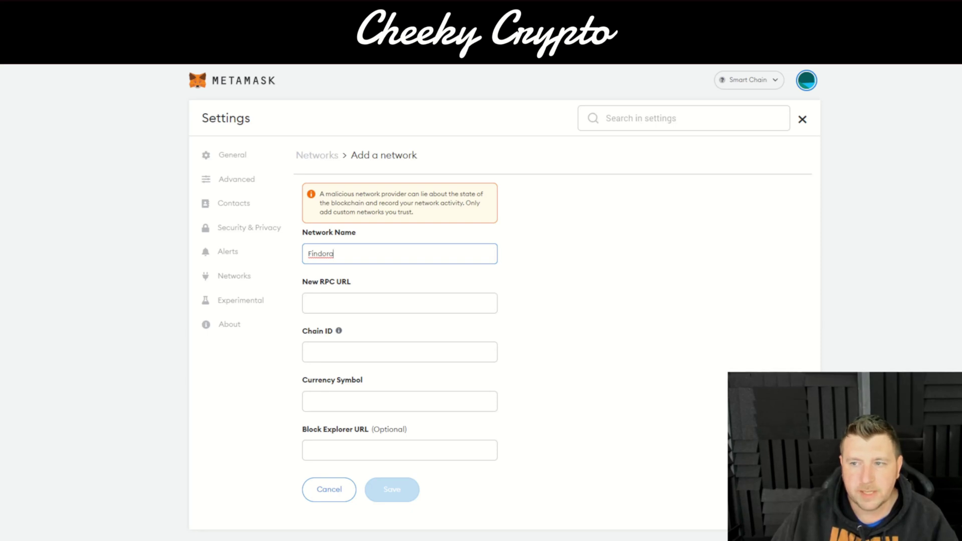
pyautogui.hotkey('alt', 'Tab')
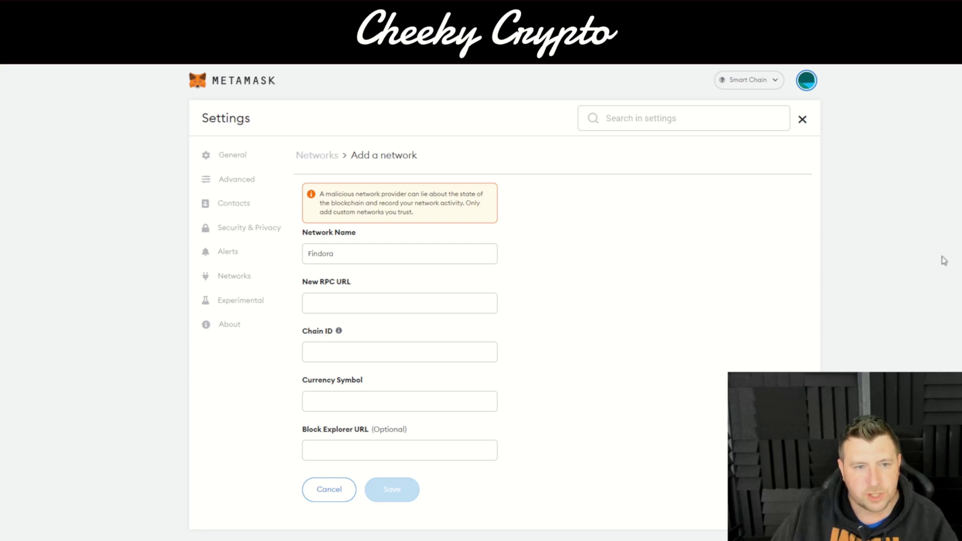
# Step: Enter the Findora RPC URL, chain ID 2152, symbol FRA and block explorer URL
pyautogui.click(362, 307)
pyautogui.write('https://prod-mainnet.prod.findora.org:8545')
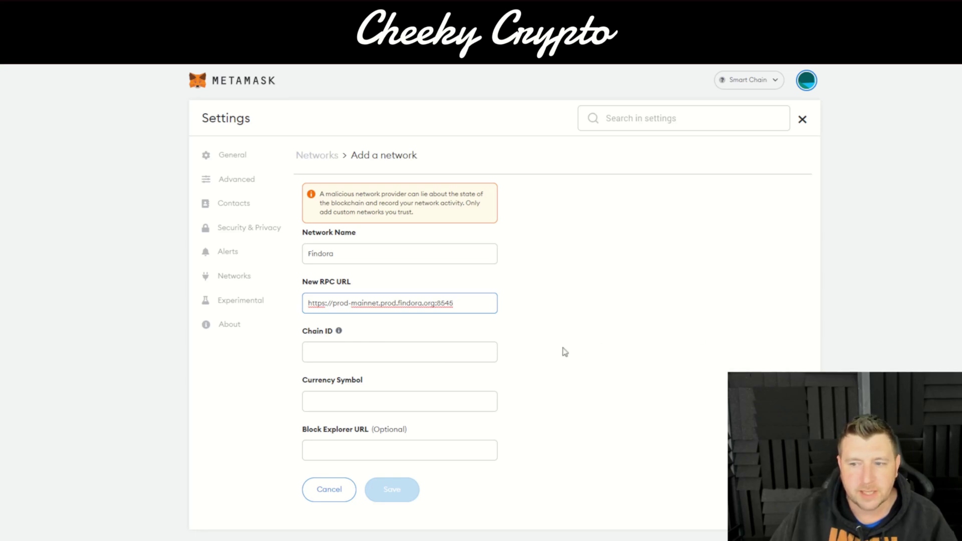
pyautogui.click(442, 348)
pyautogui.write('2152')
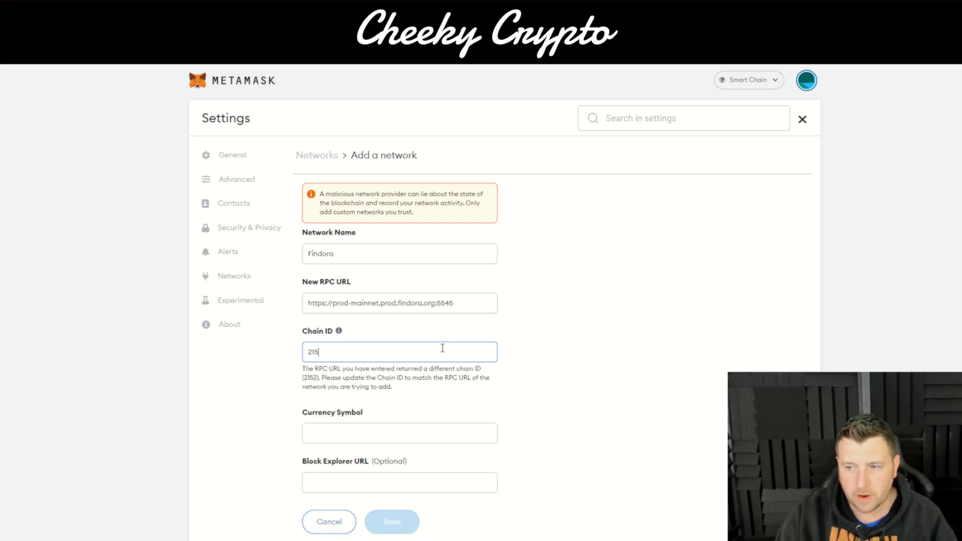
pyautogui.click(405, 403)
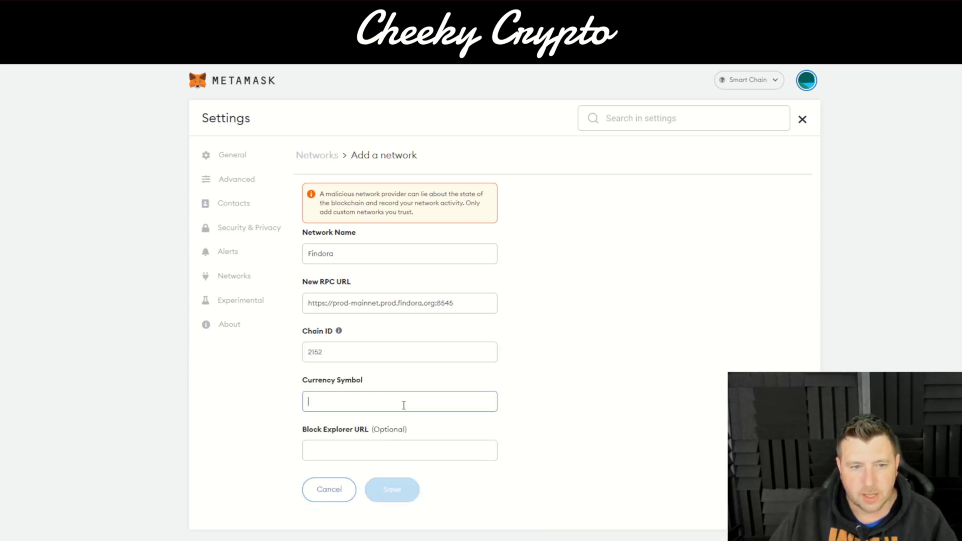
pyautogui.write('FRA')
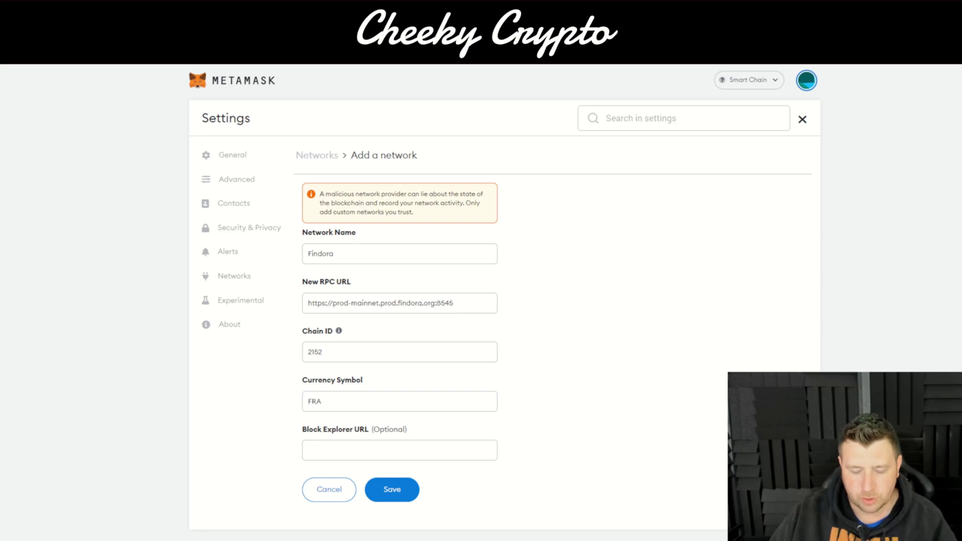
pyautogui.click(458, 452)
pyautogui.write('https://prod-mainnet01-blockscout.prod.findora.org/')
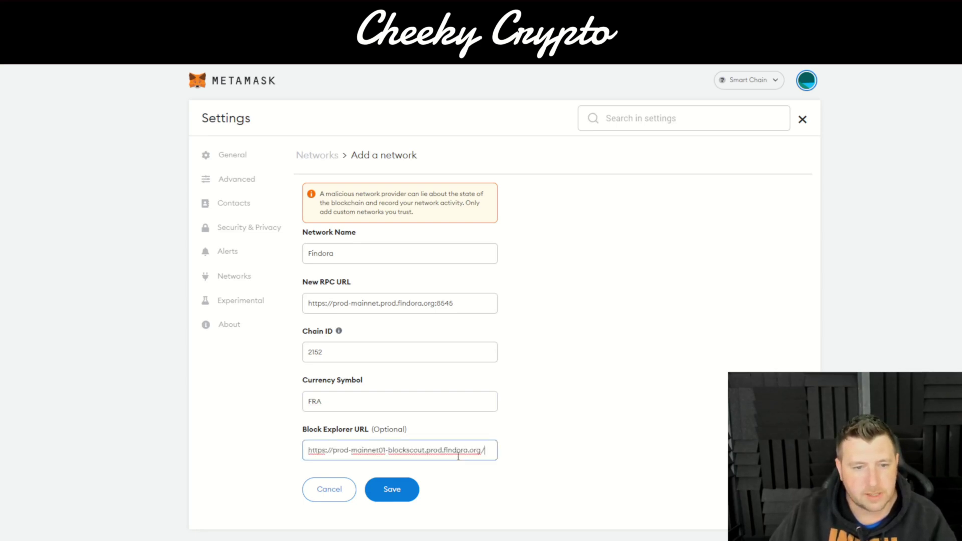
# Step: Save the Findora network and copy the Account 1 address
pyautogui.click(404, 497)
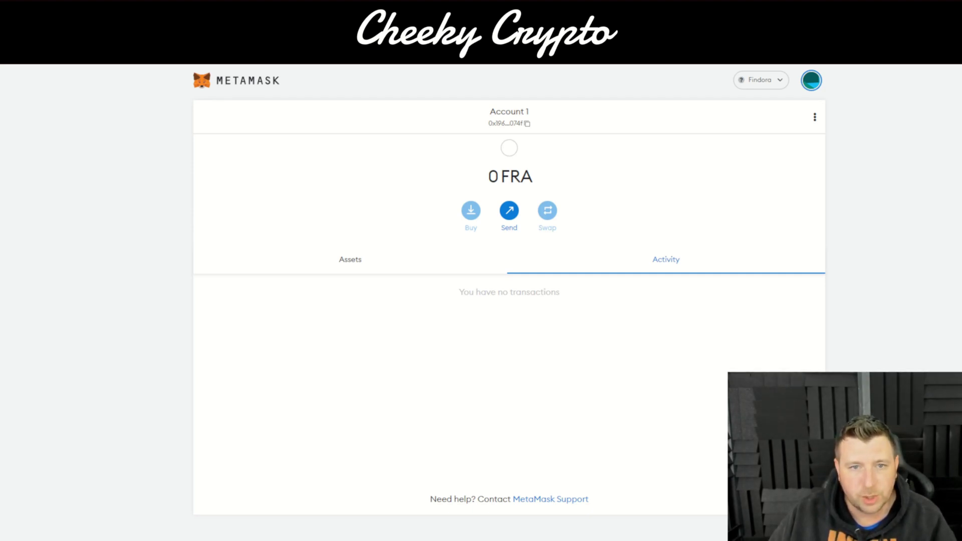
pyautogui.click(527, 124)
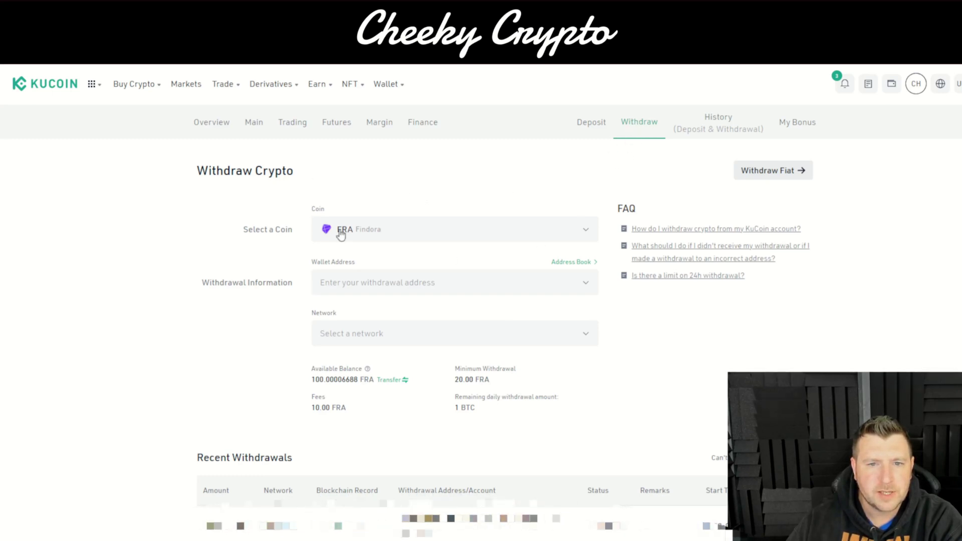
# Step: Set the withdrawal to the MetaMask address on FRA Findora for all 90.00006688 FRA
pyautogui.click(344, 282)
pyautogui.hotkey('ctrl', 'v')
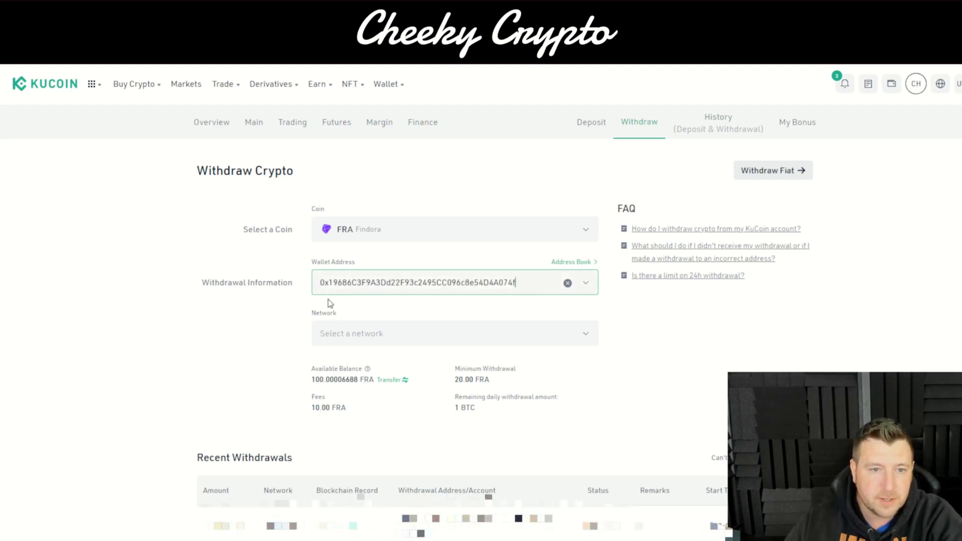
pyautogui.click(590, 333)
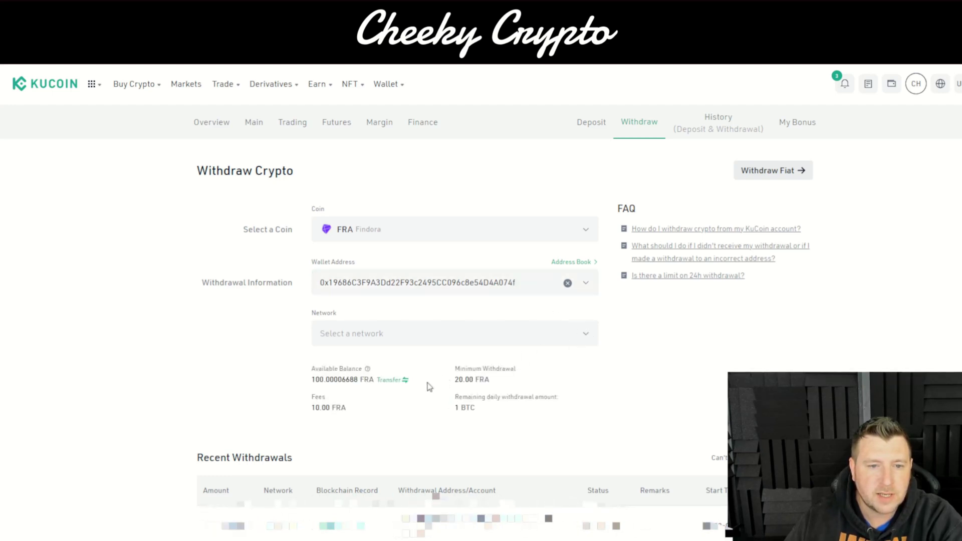
pyautogui.click(449, 334)
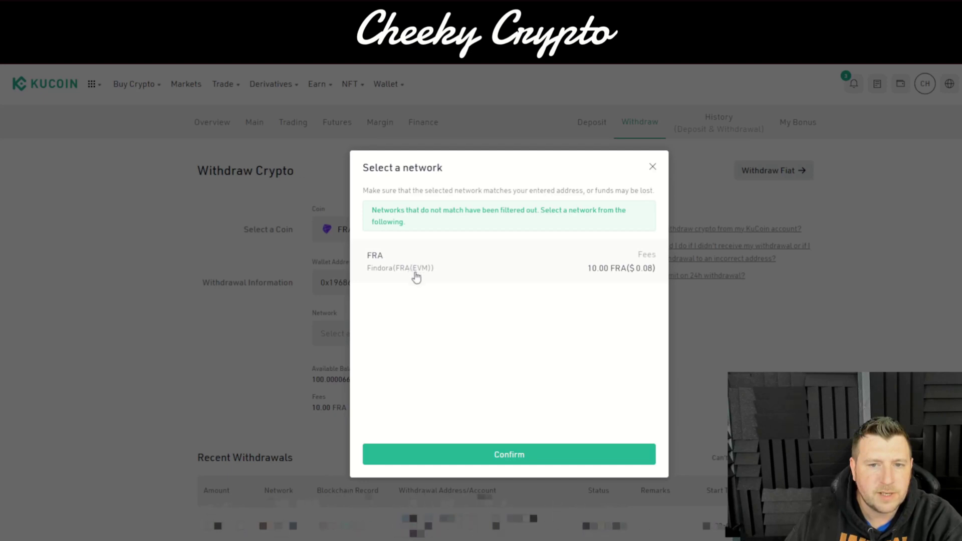
pyautogui.click(521, 454)
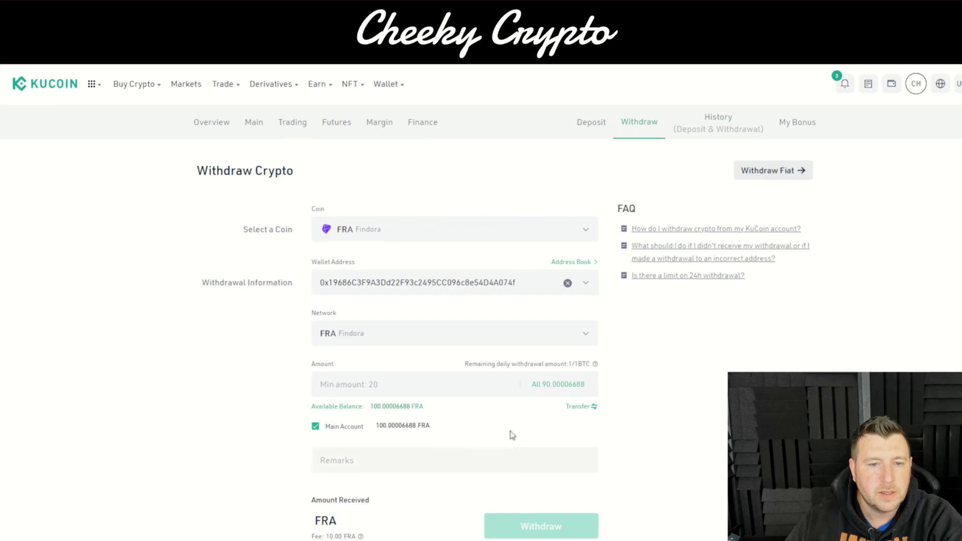
pyautogui.click(544, 387)
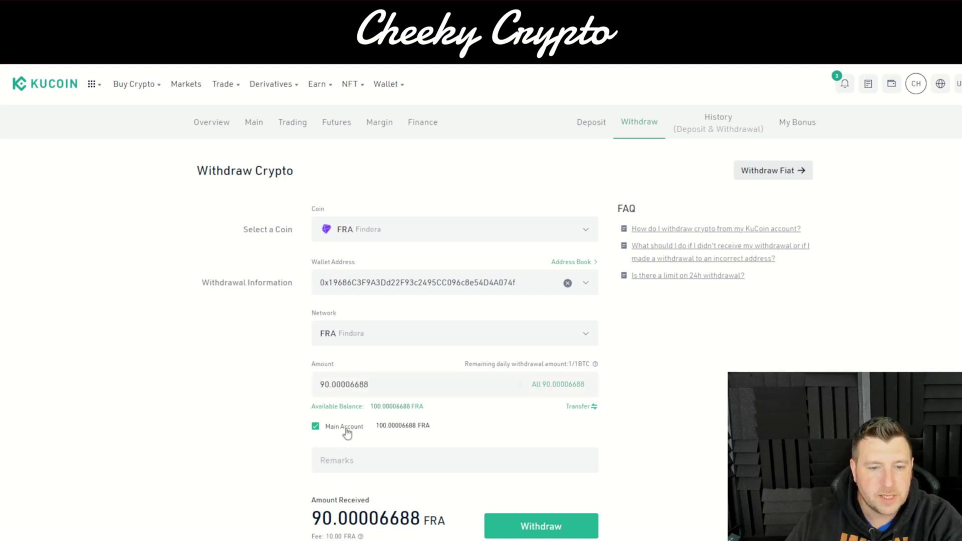
# Step: Confirm the FRA withdrawal with the trading password and email verification code
pyautogui.click(539, 524)
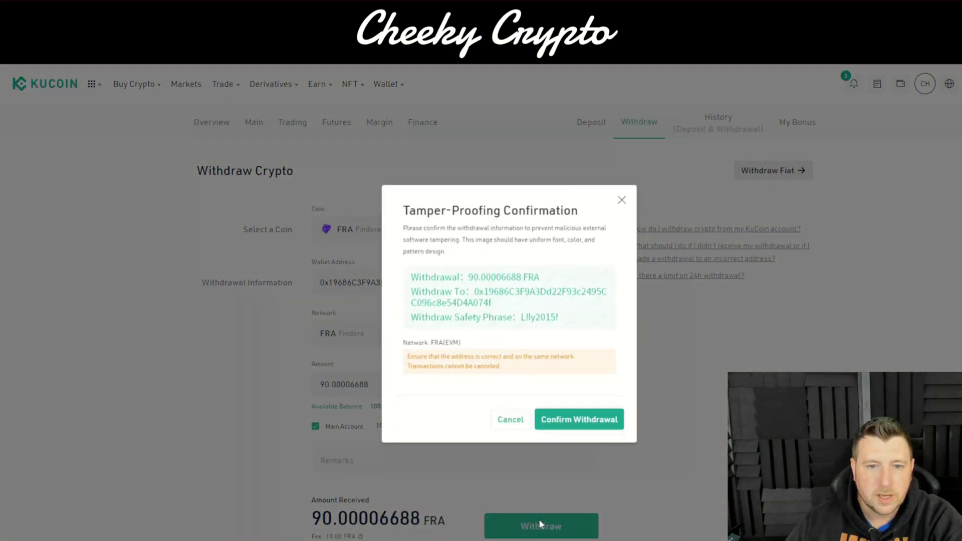
pyautogui.click(558, 424)
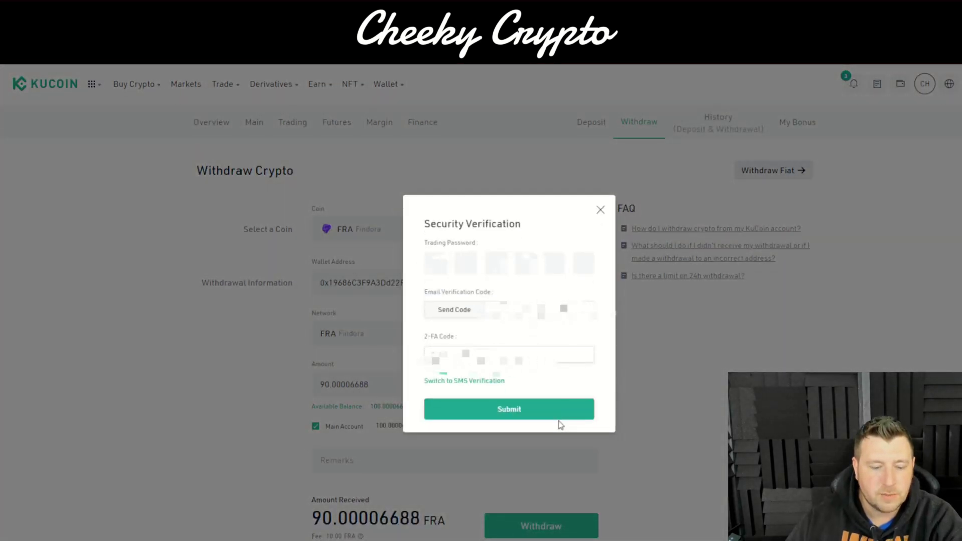
pyautogui.click(435, 263)
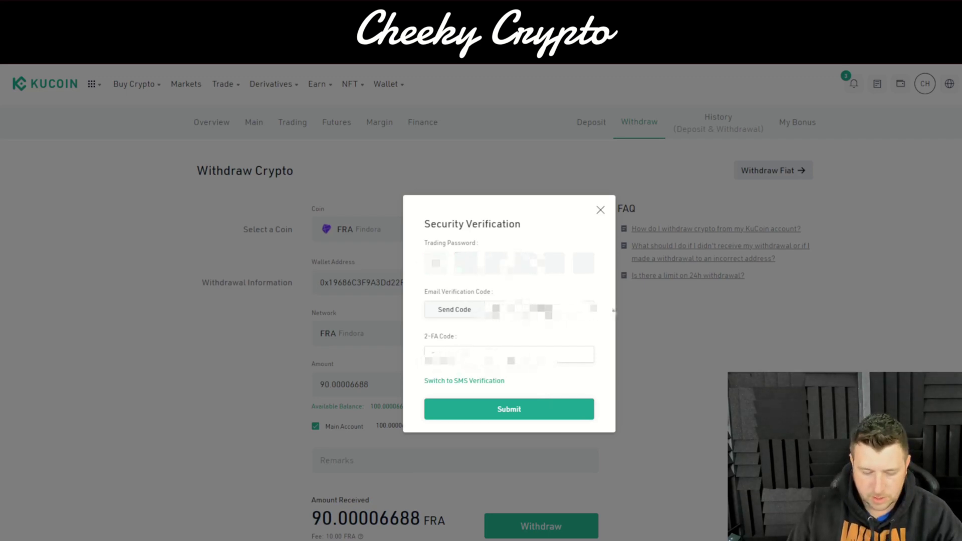
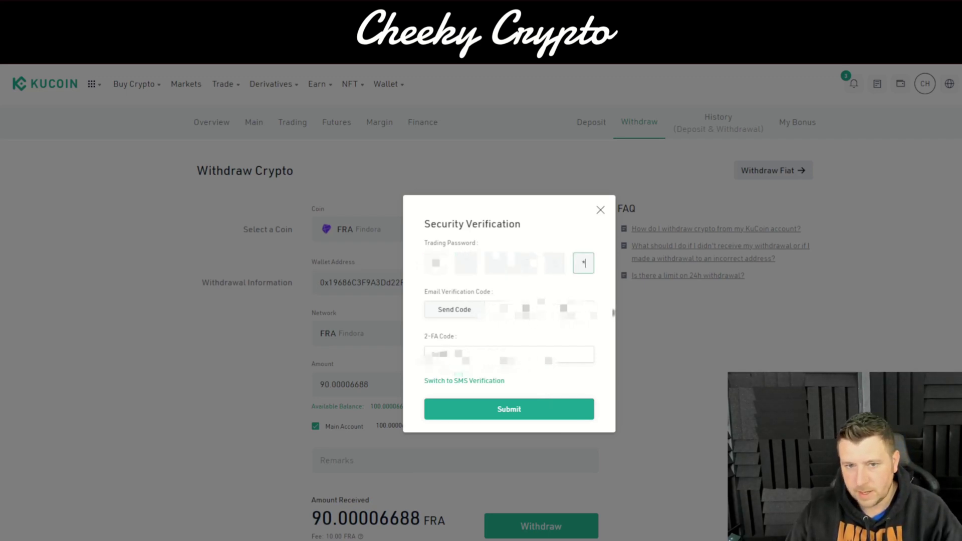
pyautogui.click(454, 309)
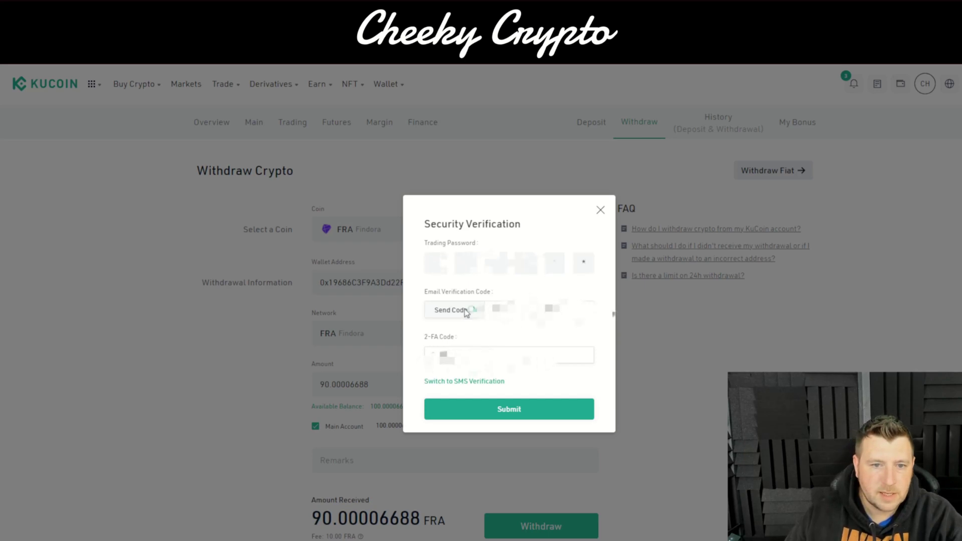
pyautogui.click(521, 406)
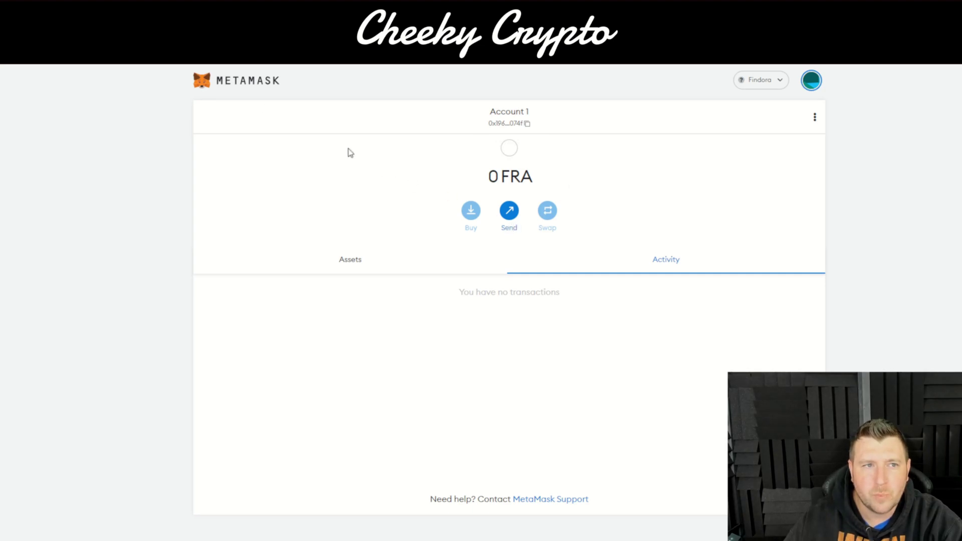
# Step: Check the FRA asset in the Assets list, still at 0, then return to Account 1
pyautogui.click(367, 269)
pyautogui.click(717, 304)
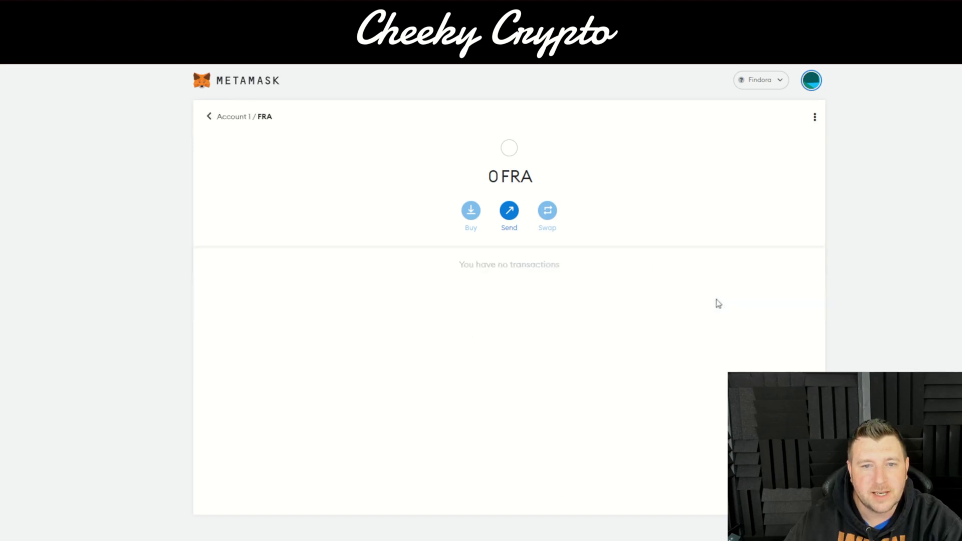
pyautogui.click(209, 117)
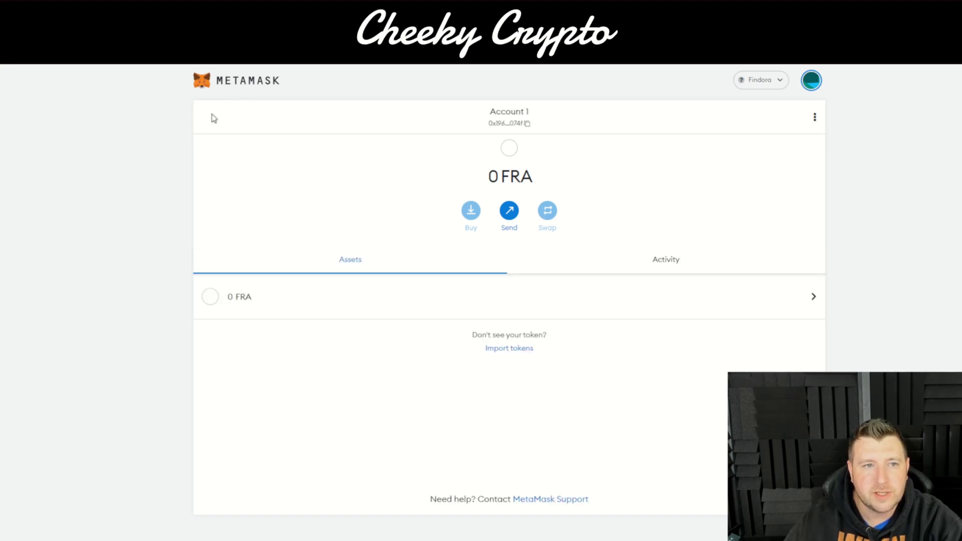